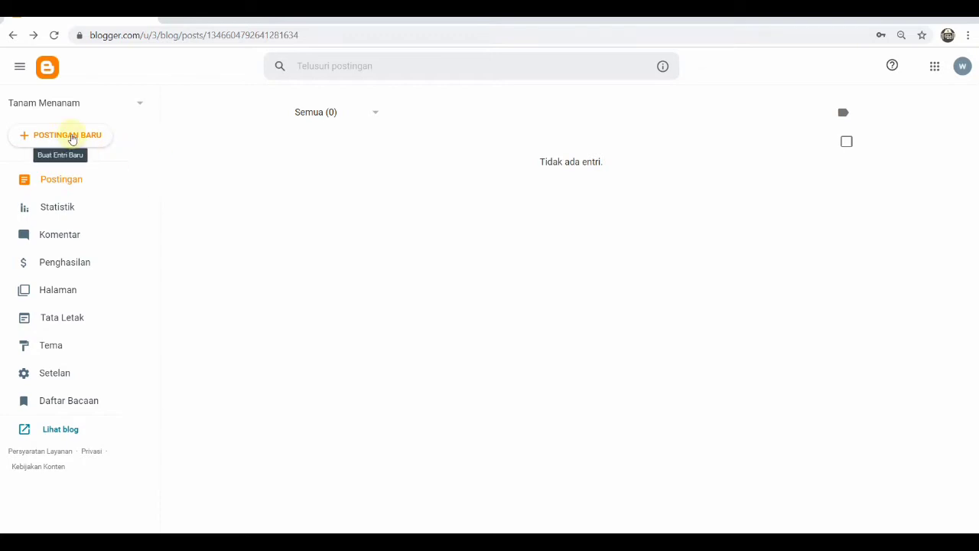
# Create a new blog post and title it 'Tips menanam mawar'
pyautogui.click(72, 137)
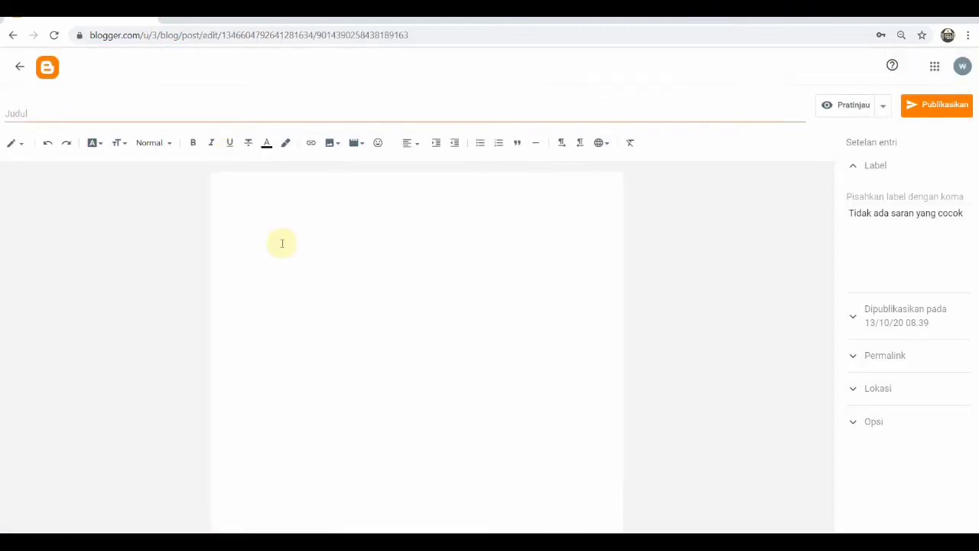
pyautogui.click(36, 110)
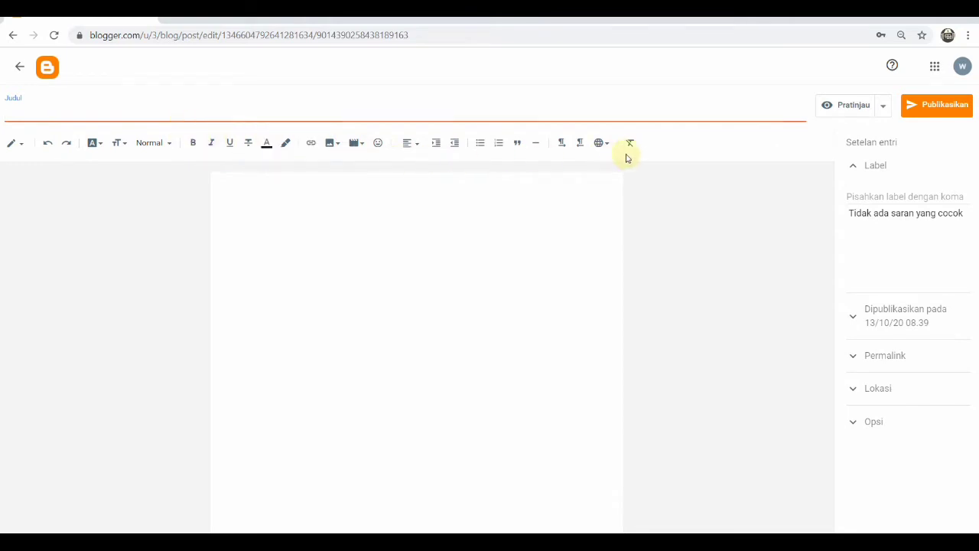
pyautogui.click(880, 196)
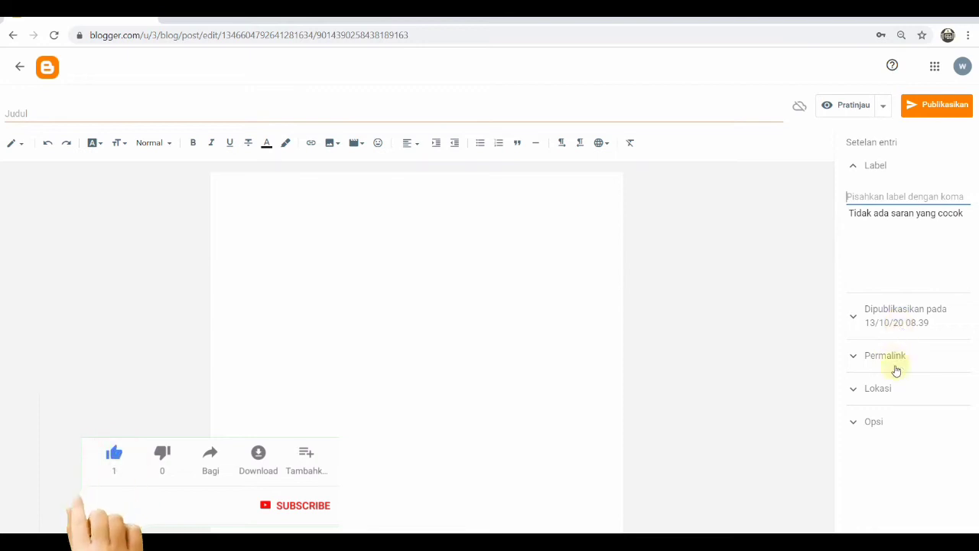
pyautogui.click(222, 114)
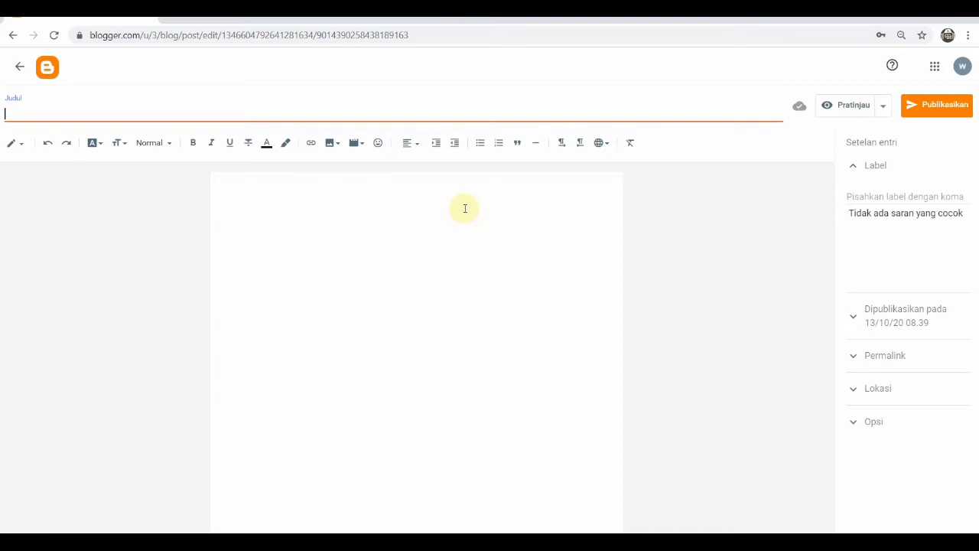
pyautogui.write('T')
pyautogui.press('BackSpace')
pyautogui.write('Tips menam')
pyautogui.press('BackSpace')
pyautogui.write('nam Bungan')
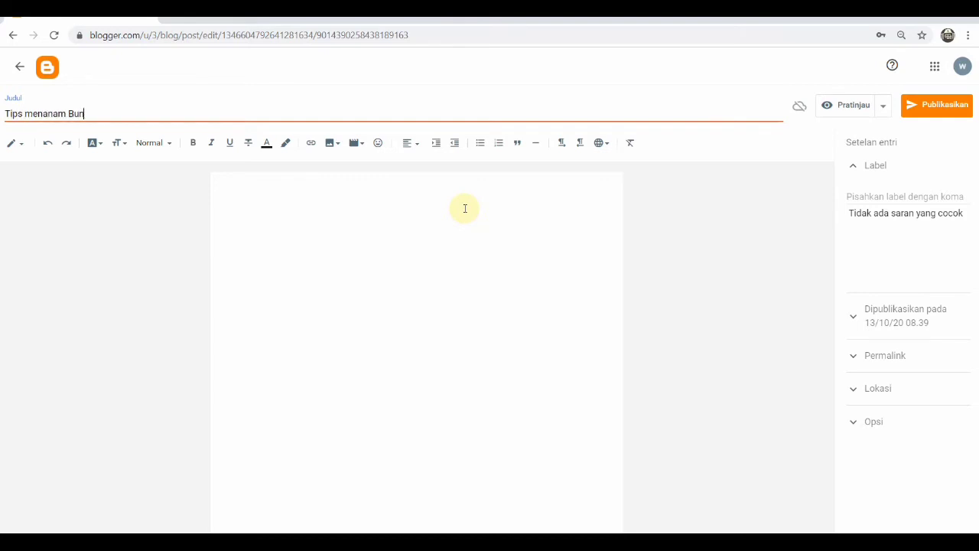
pyautogui.press('BackSpace')
pyautogui.press('BackSpace')
pyautogui.press('BackSpace')
pyautogui.press('BackSpace')
pyautogui.press('BackSpace')
pyautogui.press('BackSpace')
pyautogui.write('Mawa')
pyautogui.press('BackSpace')
pyautogui.press('BackSpace')
pyautogui.press('BackSpace')
pyautogui.press('BackSpace')
pyautogui.write('mawar')
# Write the opening line 'kali ini kita akan berbagi tips menanam bunga mawar' in the post body
pyautogui.click(271, 217)
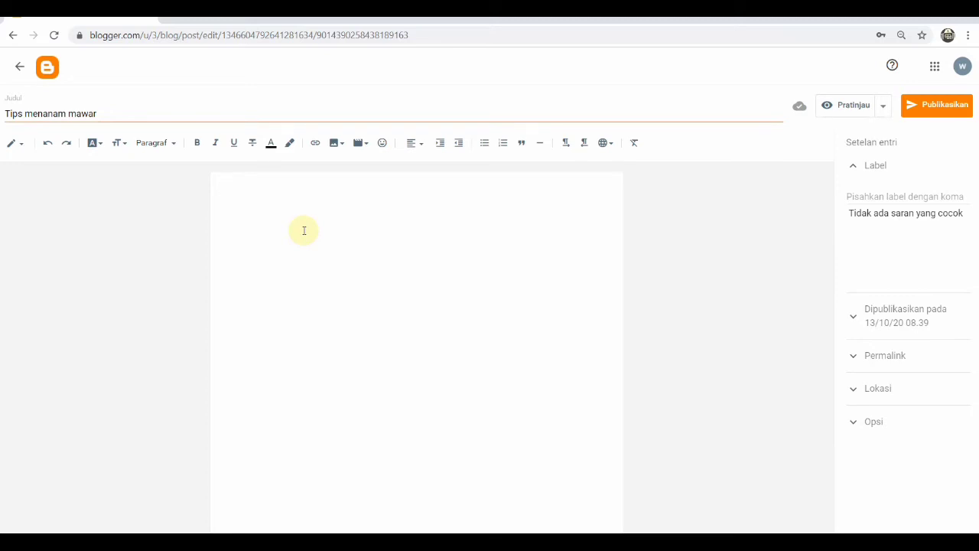
pyautogui.write('Tuj')
pyautogui.press('BackSpace')
pyautogui.press('BackSpace')
pyautogui.press('BackSpace')
pyautogui.write('tips men')
pyautogui.press('BackSpace')
pyautogui.press('BackSpace')
pyautogui.write('en')
pyautogui.press('BackSpace')
pyautogui.write('nanan')
pyautogui.press('BackSpace')
pyautogui.press('BackSpace')
pyautogui.press('BackSpace')
pyautogui.write('nam bungan')
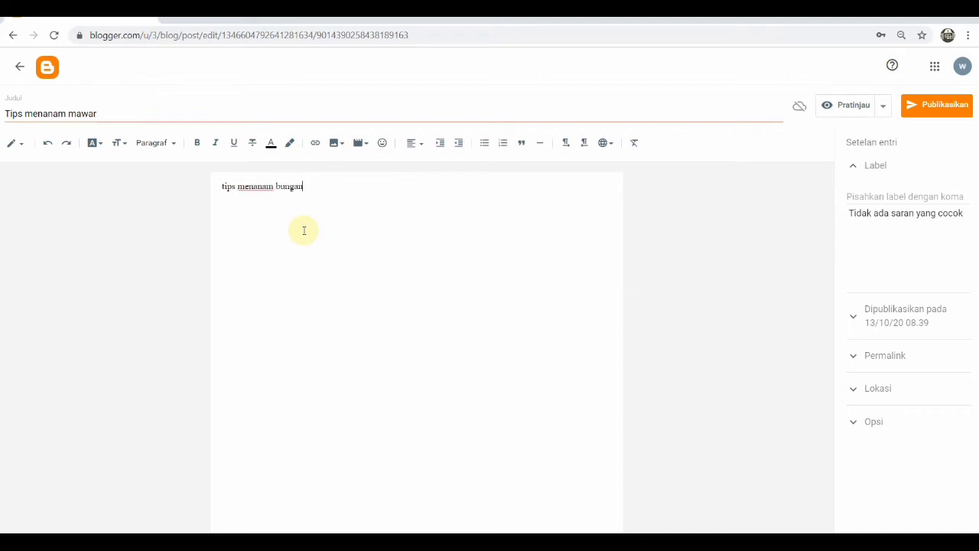
pyautogui.press('BackSpace')
pyautogui.write('m')
pyautogui.press('BackSpace')
pyautogui.press('BackSpace')
pyautogui.write('mawar, pa')
pyautogui.press('BackSpace')
pyautogui.press('BackSpace')
pyautogui.press('BackSpace')
pyautogui.press('BackSpace')
pyautogui.press('BackSpace')
pyautogui.press('BackSpace')
pyautogui.press('BackSpace')
pyautogui.press('BackSpace')
pyautogui.press('BackSpace')
pyautogui.press('BackSpace')
pyautogui.press('BackSpace')
pyautogui.press('BackSpace')
pyautogui.press('BackSpace')
pyautogui.press('BackSpace')
pyautogui.press('BackSpace')
pyautogui.press('BackSpace')
pyautogui.press('BackSpace')
pyautogui.press('BackSpace')
pyautogui.press('BackSpace')
pyautogui.press('BackSpace')
pyautogui.write('kali')
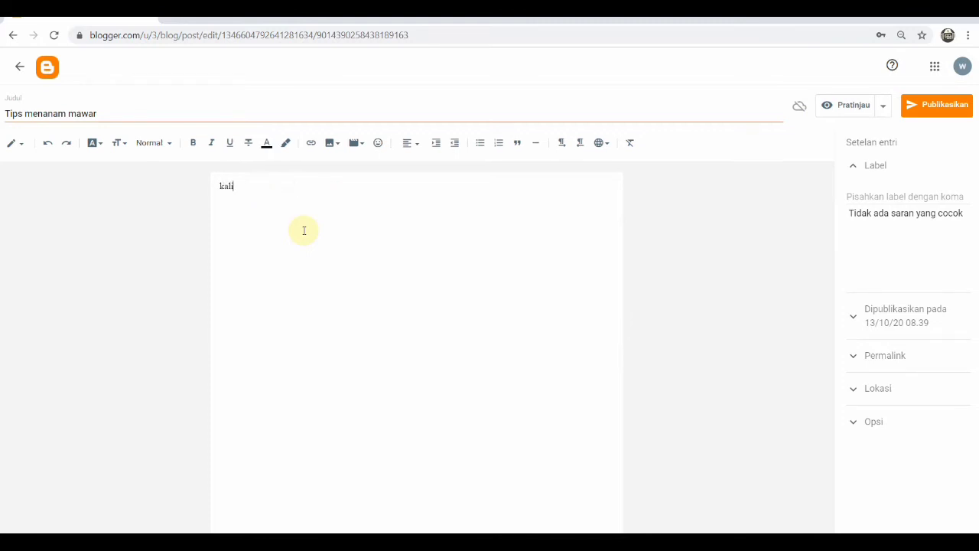
pyautogui.write(' ini kita bah')
pyautogui.press('BackSpace')
pyautogui.press('BackSpace')
pyautogui.press('BackSpace')
pyautogui.write('akan berbagi tips menanam bunga')
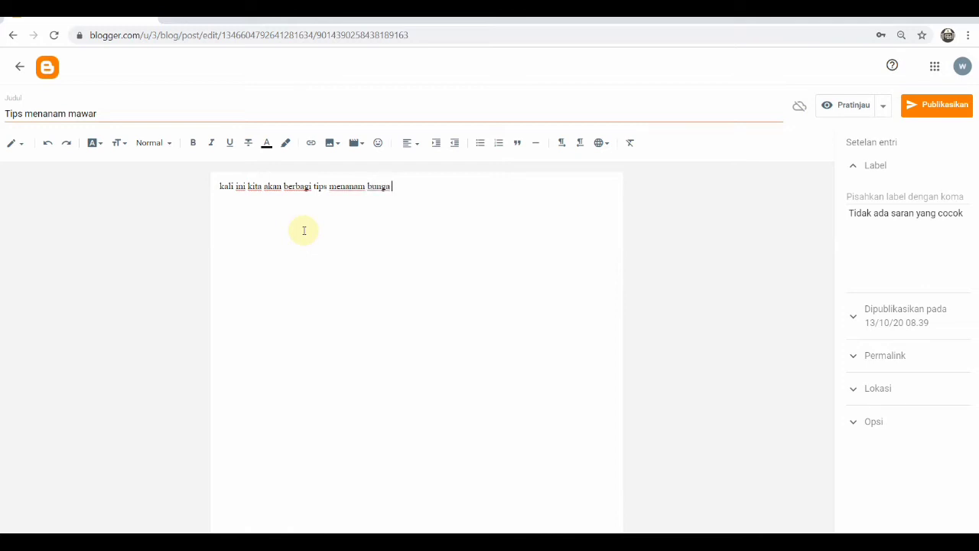
pyautogui.write(' mawar. Yakni tips menanam mawar dalam pot.')
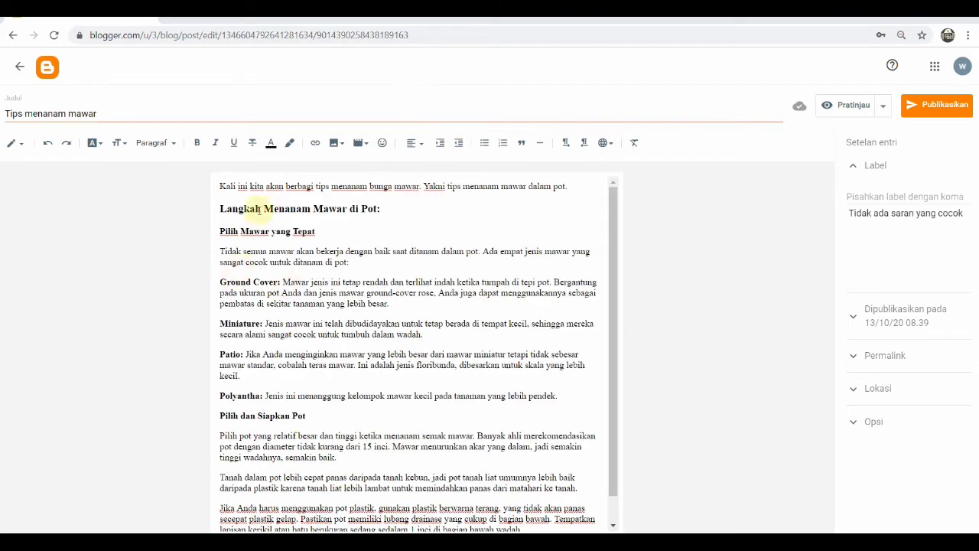
pyautogui.click(227, 209)
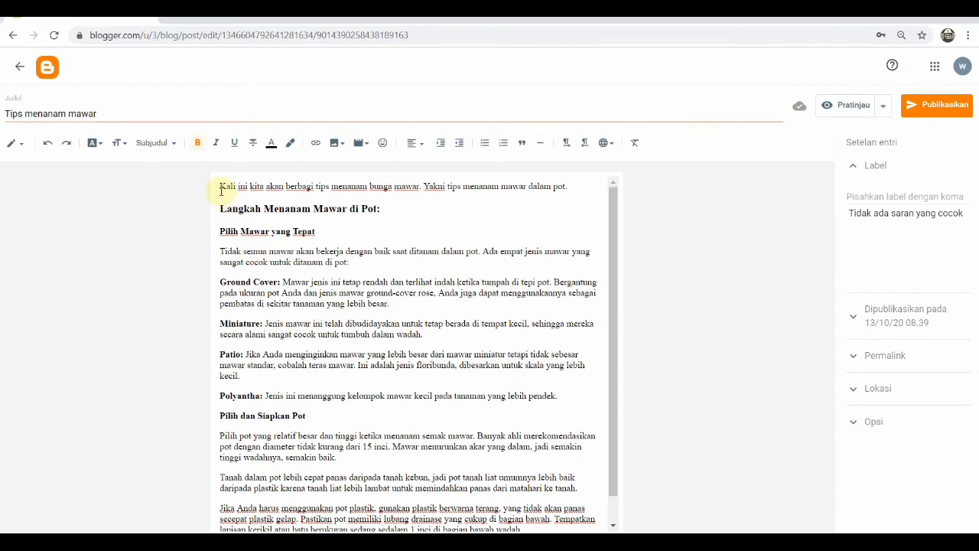
pyautogui.moveTo(219, 187); pyautogui.dragTo(400, 225)
pyautogui.click(296, 252)
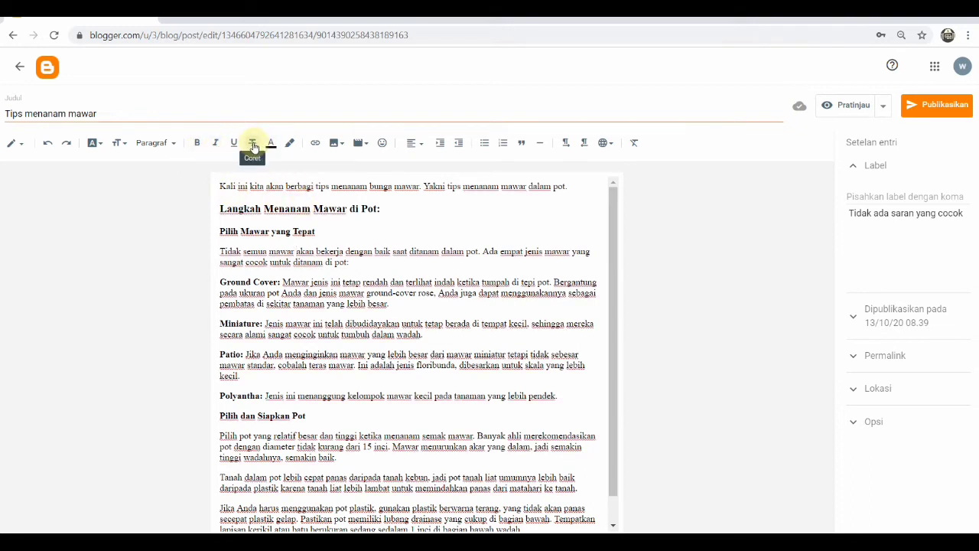
pyautogui.click(221, 208)
pyautogui.moveTo(221, 208); pyautogui.dragTo(384, 212)
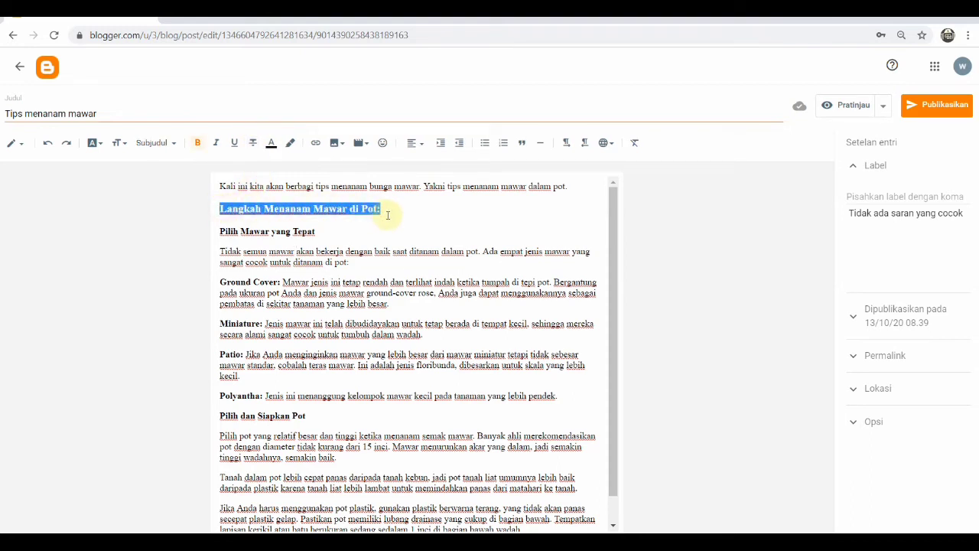
pyautogui.click(198, 143)
pyautogui.click(198, 143)
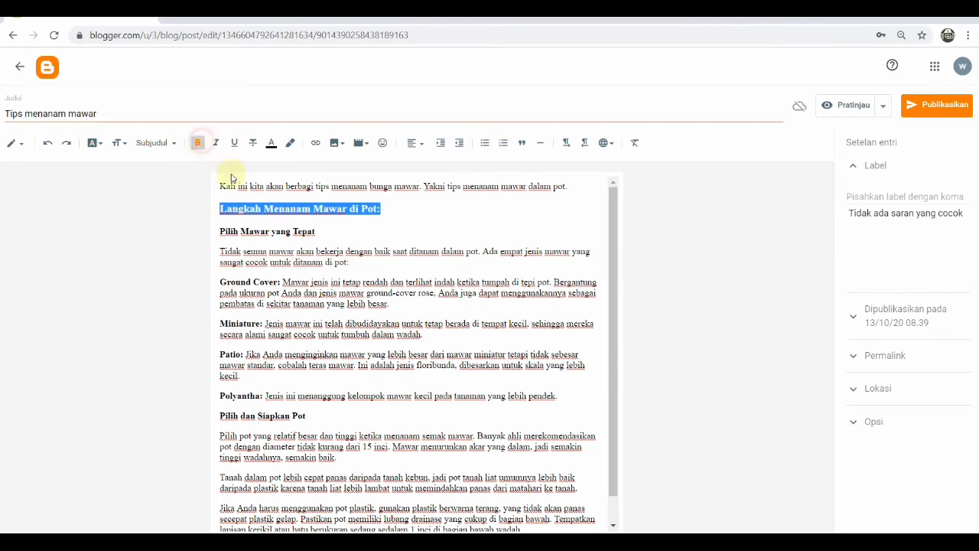
pyautogui.click(334, 239)
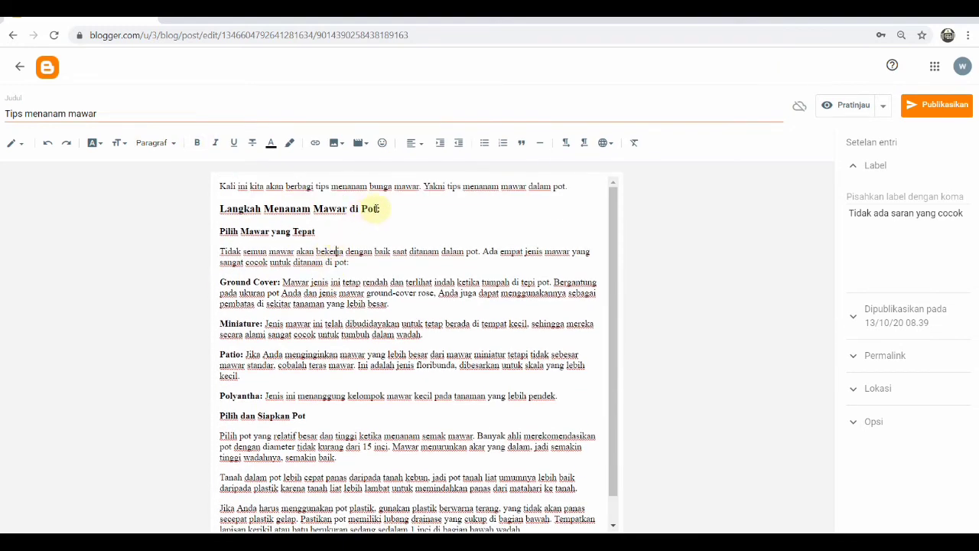
# Remove the underline from the 'Pilih Mawar yang Tepat' subheading
pyautogui.moveTo(316, 231); pyautogui.dragTo(218, 233)
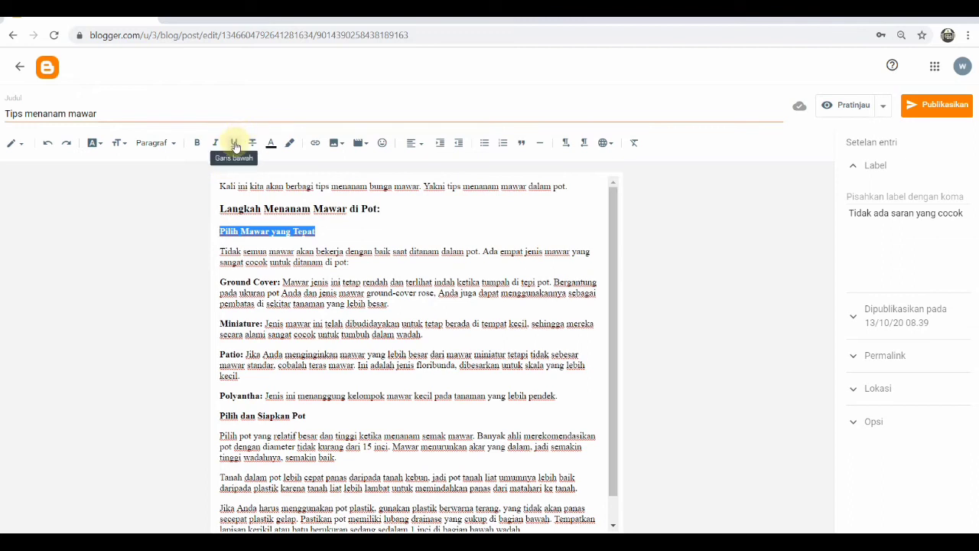
pyautogui.click(234, 144)
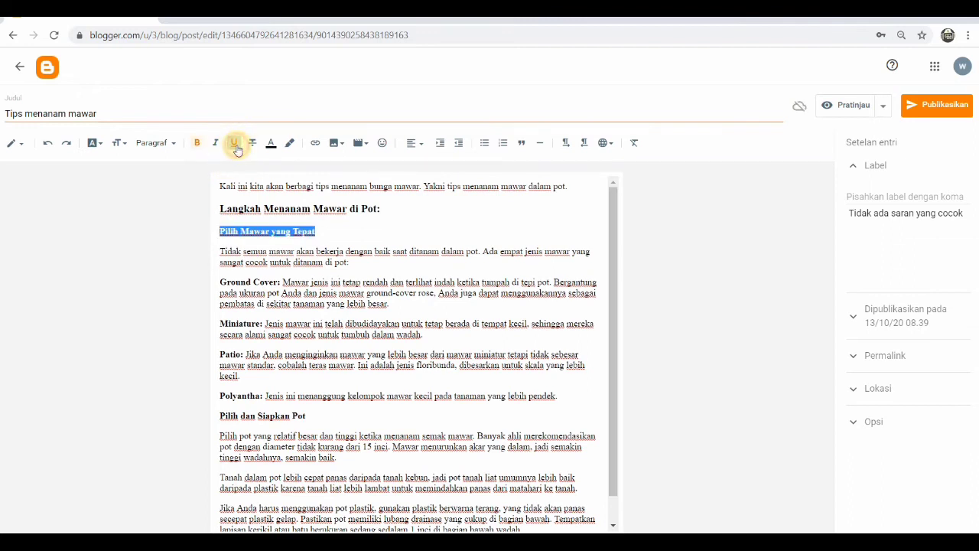
pyautogui.click(279, 241)
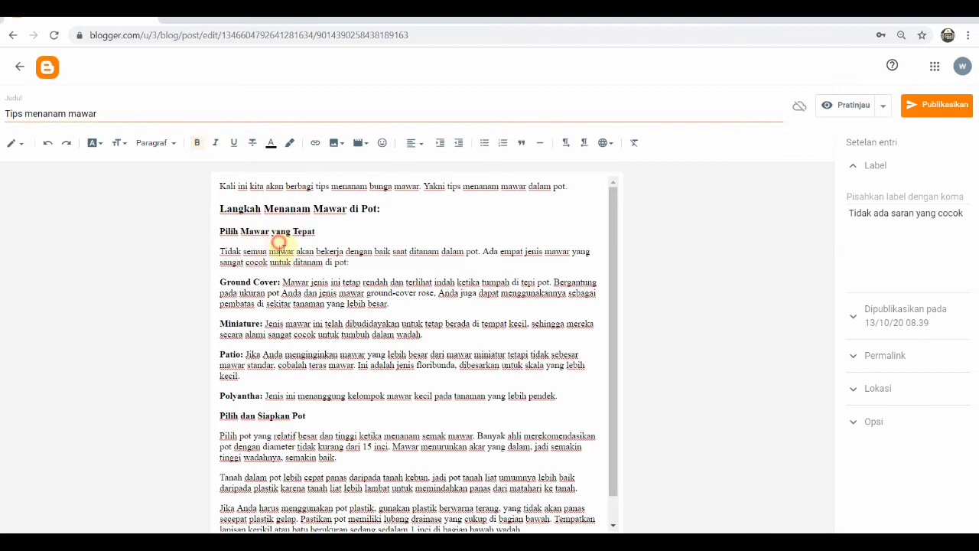
# Justify the paragraphs from 'Ground Cover' down to the last paragraph about plastic pots
pyautogui.scroll(-1, 306, 276)
pyautogui.scroll(1, 317, 281)
pyautogui.scroll(-1, 320, 283)
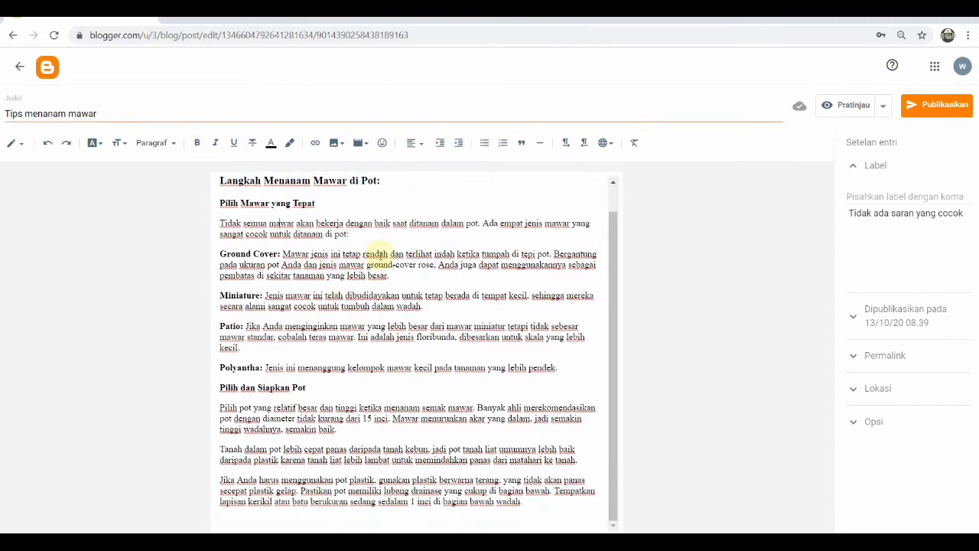
pyautogui.moveTo(380, 237); pyautogui.dragTo(398, 490)
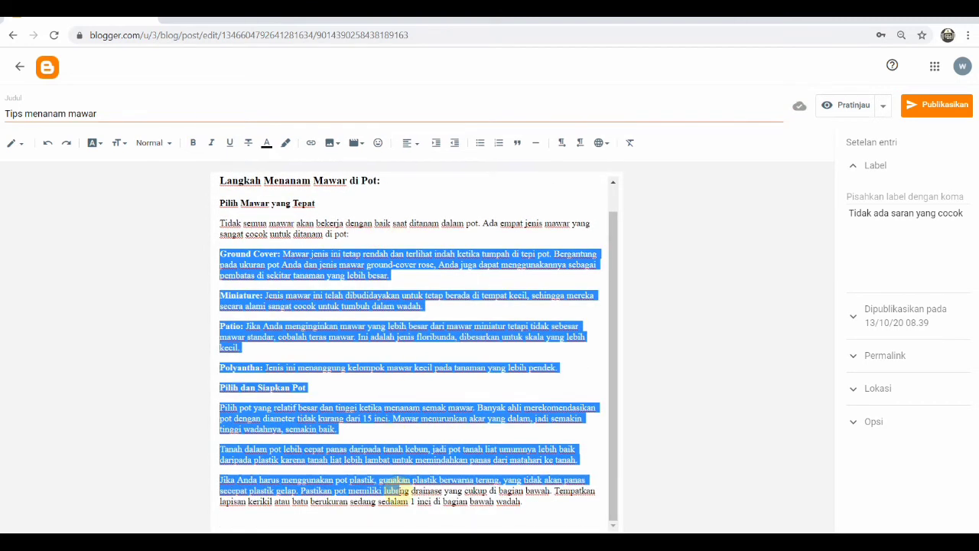
pyautogui.click(416, 148)
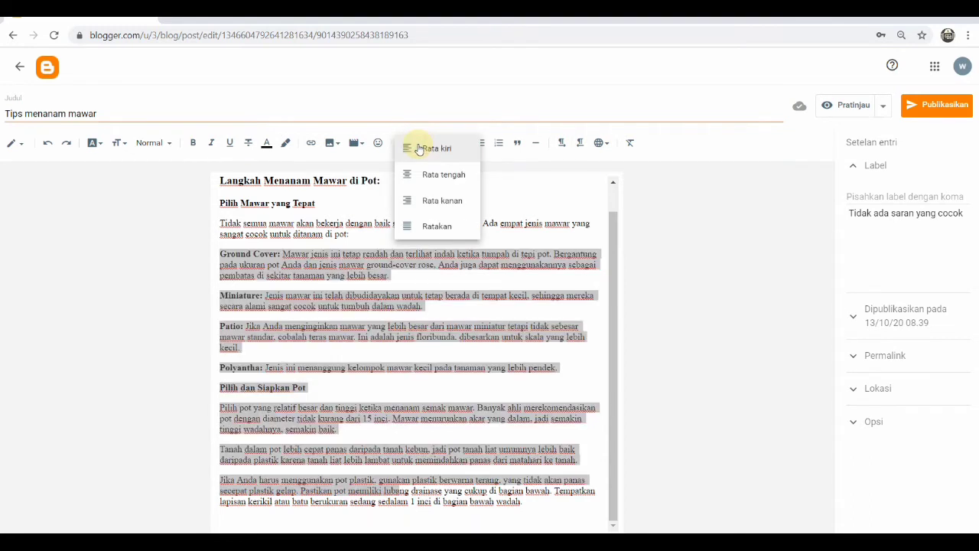
pyautogui.click(447, 226)
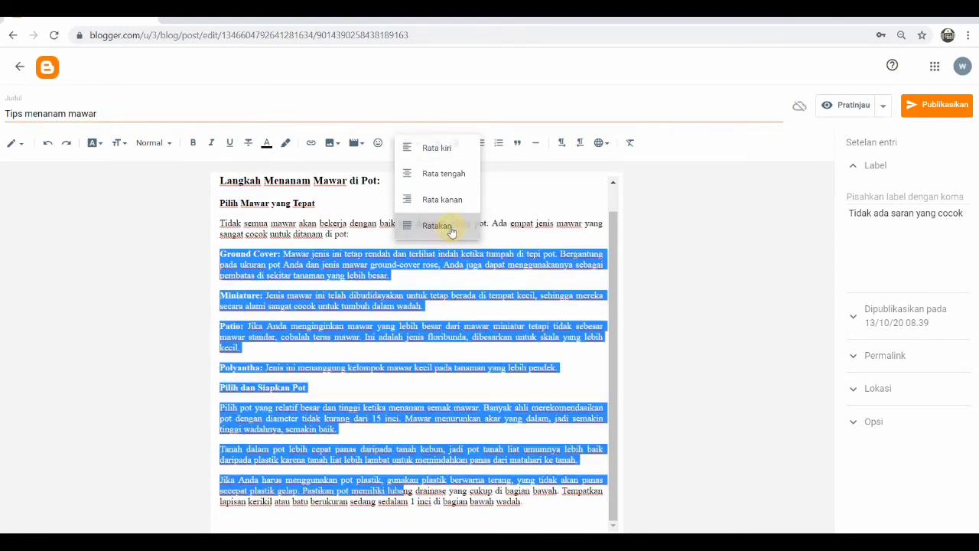
# Highlight the 'Langkah Menanam Mawar di Pot:' heading in yellow
pyautogui.scroll(2, 331, 254)
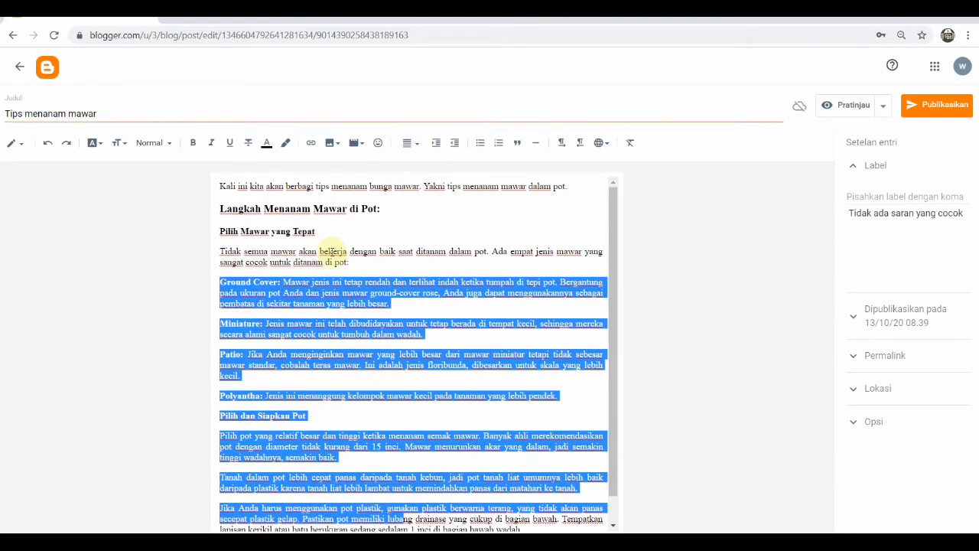
pyautogui.click(290, 233)
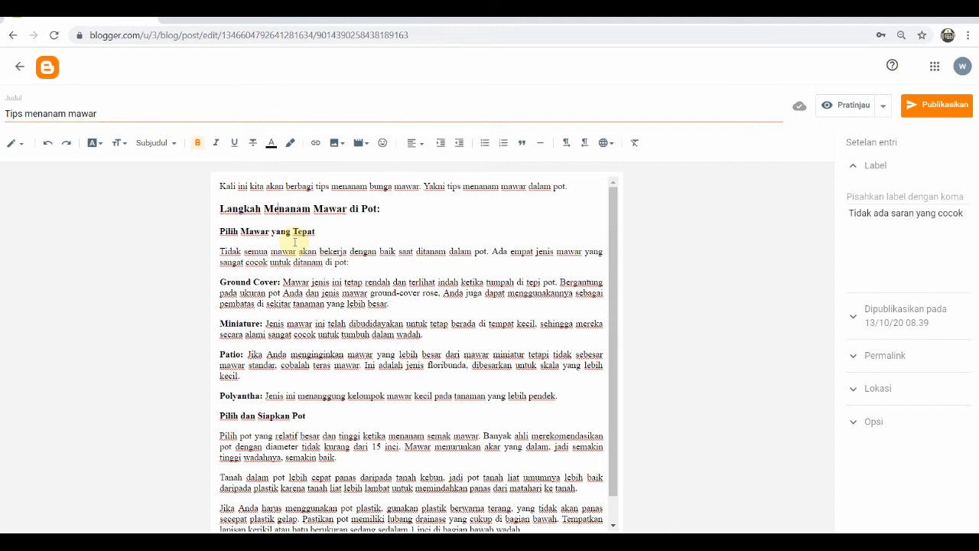
pyautogui.click(324, 231)
pyautogui.click(414, 212)
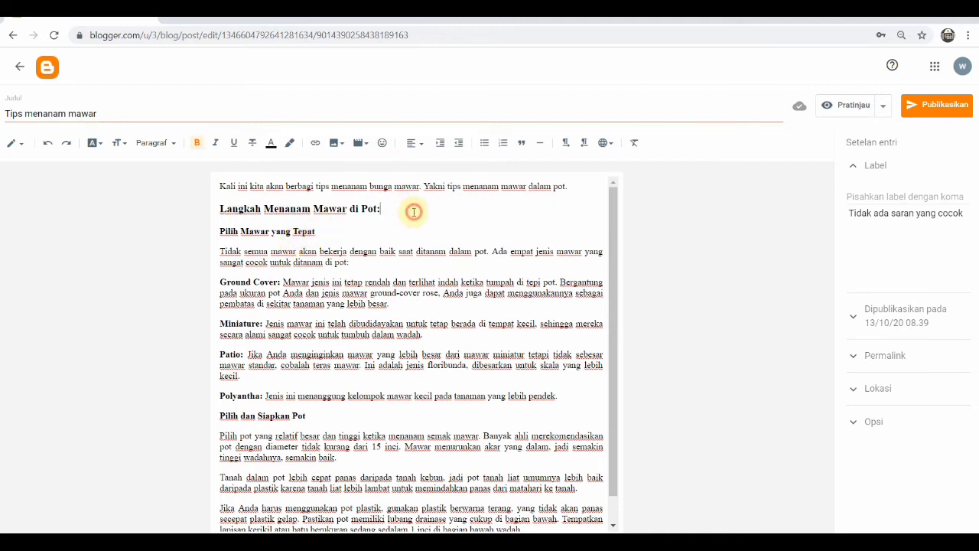
pyautogui.moveTo(414, 212); pyautogui.dragTo(223, 210)
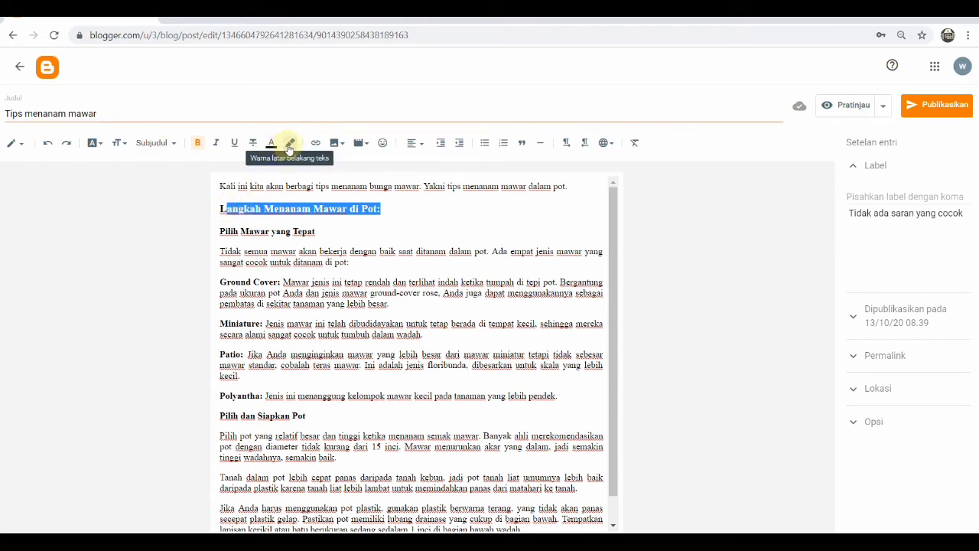
pyautogui.click(290, 144)
pyautogui.click(462, 209)
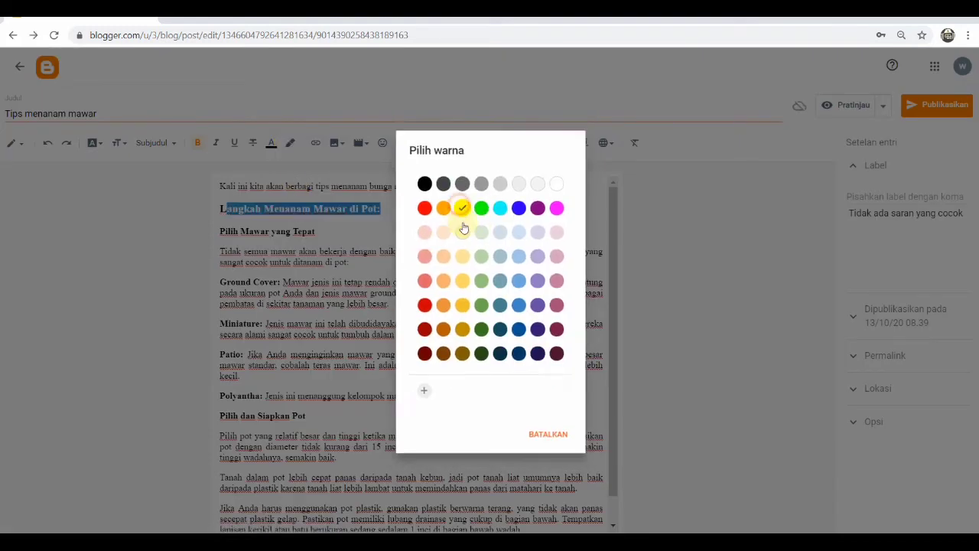
pyautogui.click(376, 270)
pyautogui.click(391, 210)
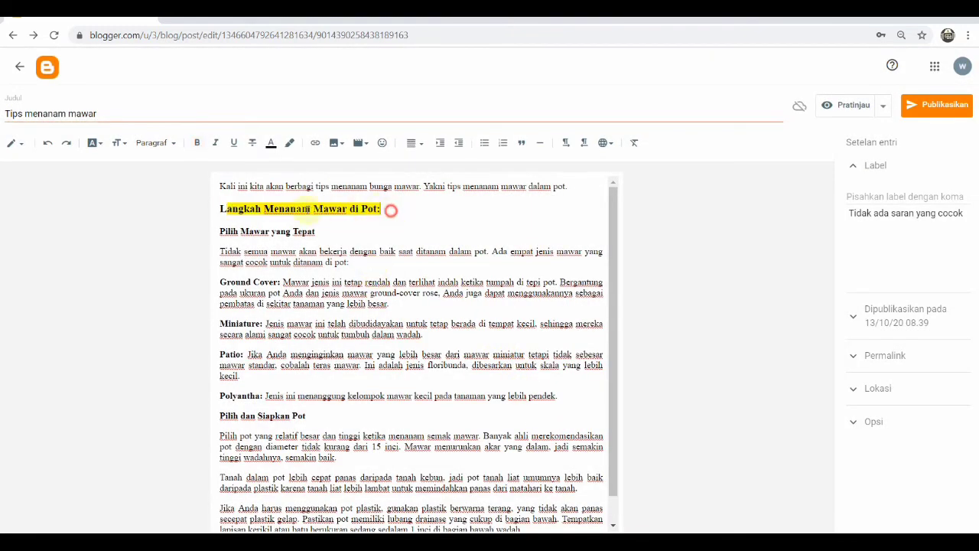
# Set the heading's text color to aqua
pyautogui.moveTo(386, 210); pyautogui.dragTo(220, 208)
pyautogui.click(269, 144)
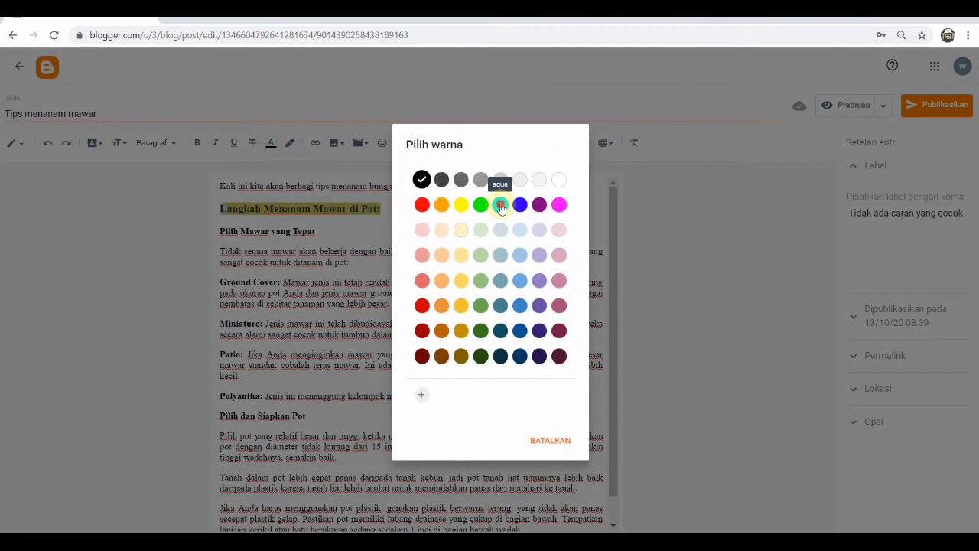
pyautogui.click(500, 205)
pyautogui.click(281, 283)
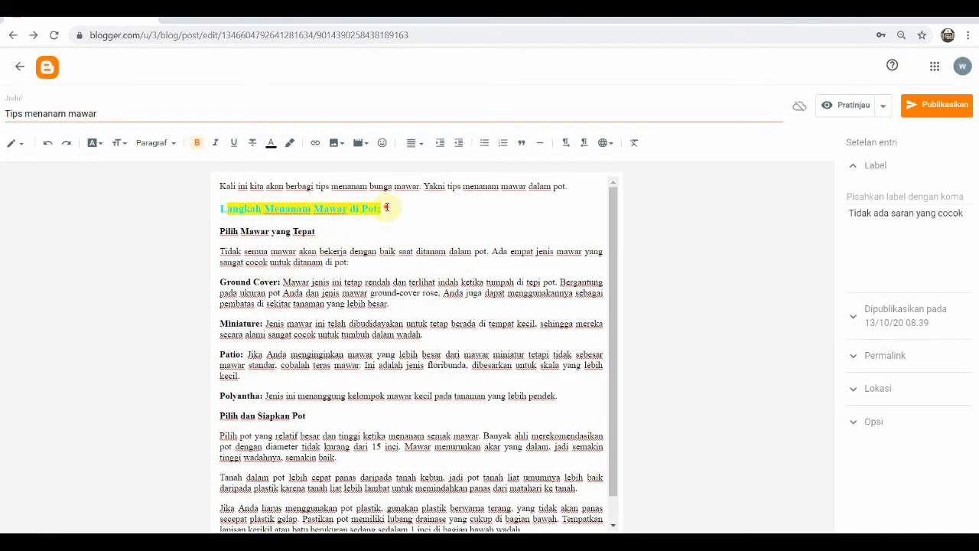
# Change the heading's text color to red
pyautogui.moveTo(386, 208); pyautogui.dragTo(220, 209)
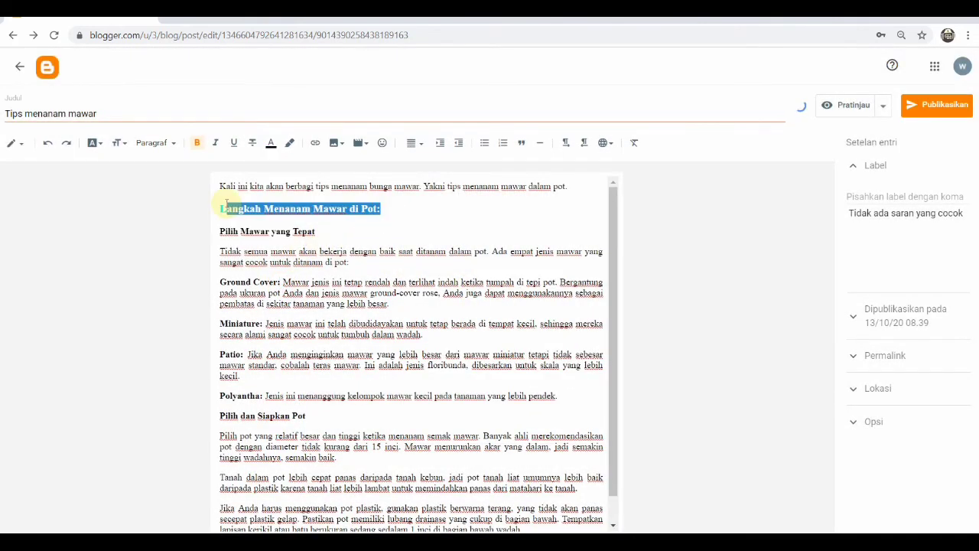
pyautogui.click(273, 146)
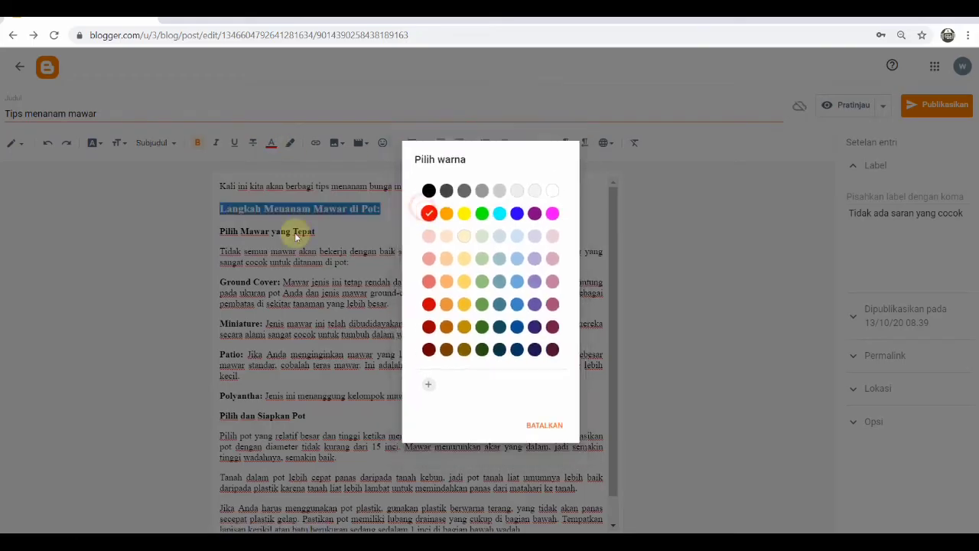
pyautogui.click(295, 236)
# Apply the yellow background highlight to the heading again
pyautogui.moveTo(382, 208); pyautogui.dragTo(218, 210)
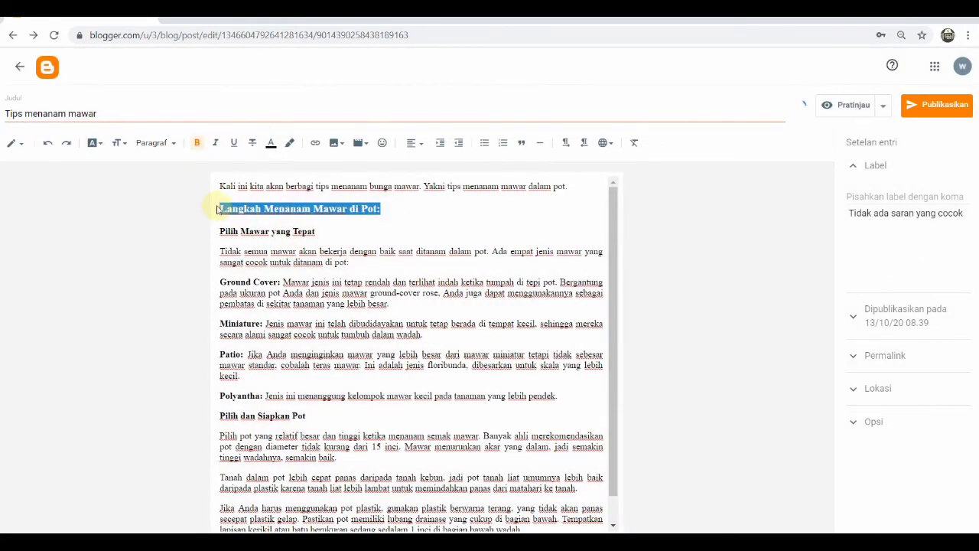
pyautogui.click(289, 145)
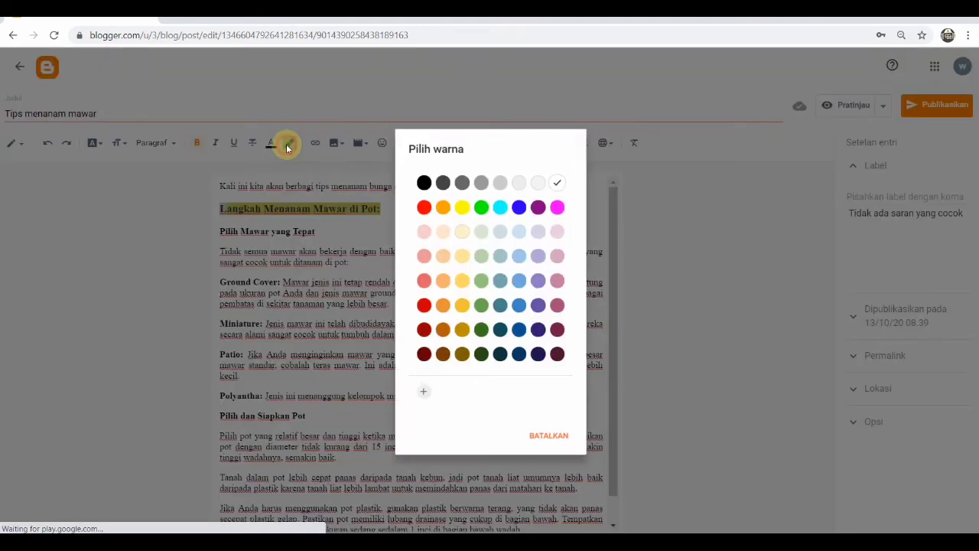
pyautogui.click(462, 206)
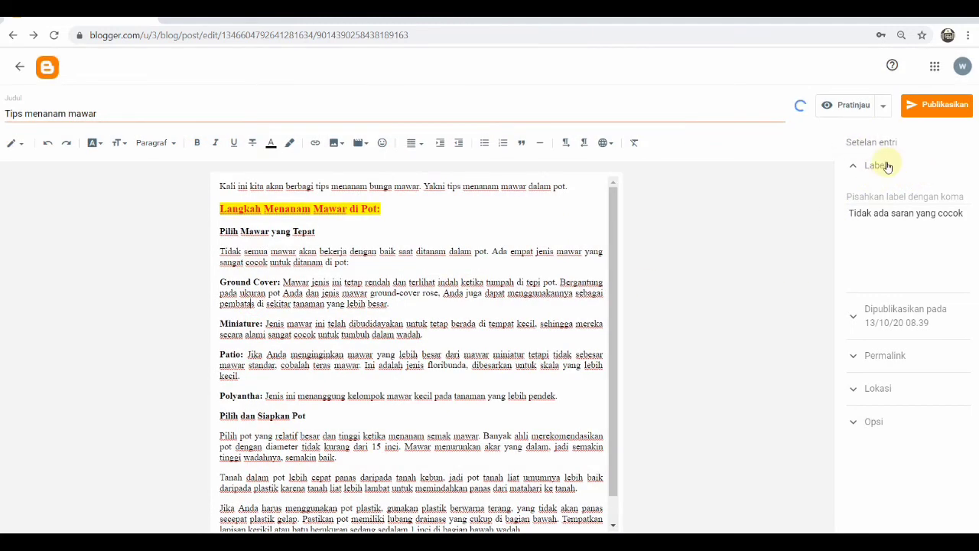
# Add the label "Tips" to the post
pyautogui.click(888, 196)
pyautogui.write('Tips,')
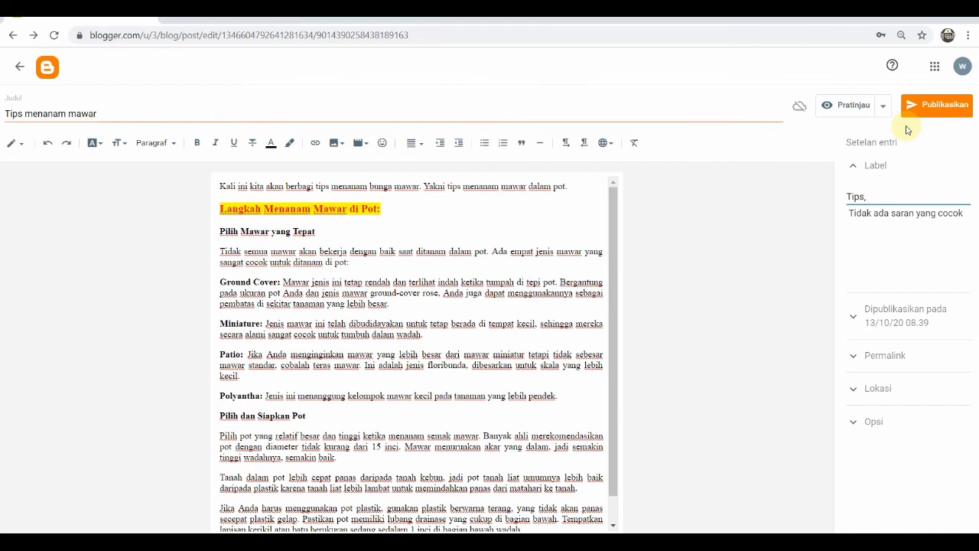
pyautogui.write('tutorial')
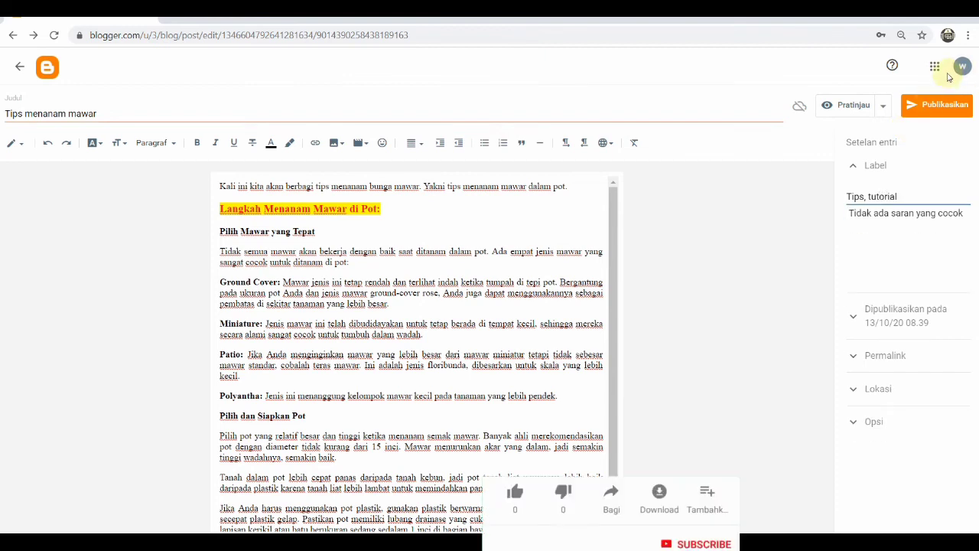
pyautogui.press('BackSpace')
pyautogui.press('BackSpace')
pyautogui.press('BackSpace')
pyautogui.press('BackSpace')
pyautogui.press('BackSpace')
pyautogui.press('BackSpace')
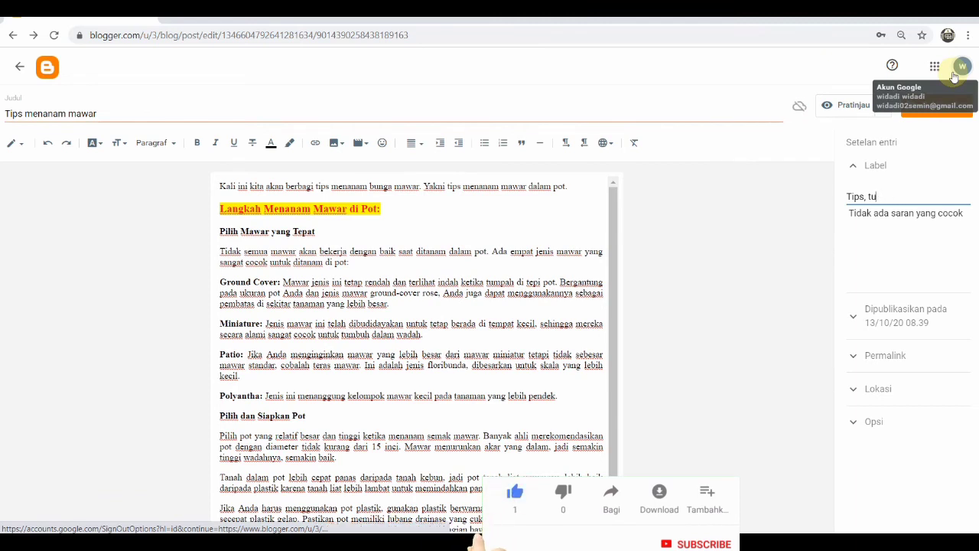
pyautogui.press('BackSpace')
pyautogui.press('BackSpace')
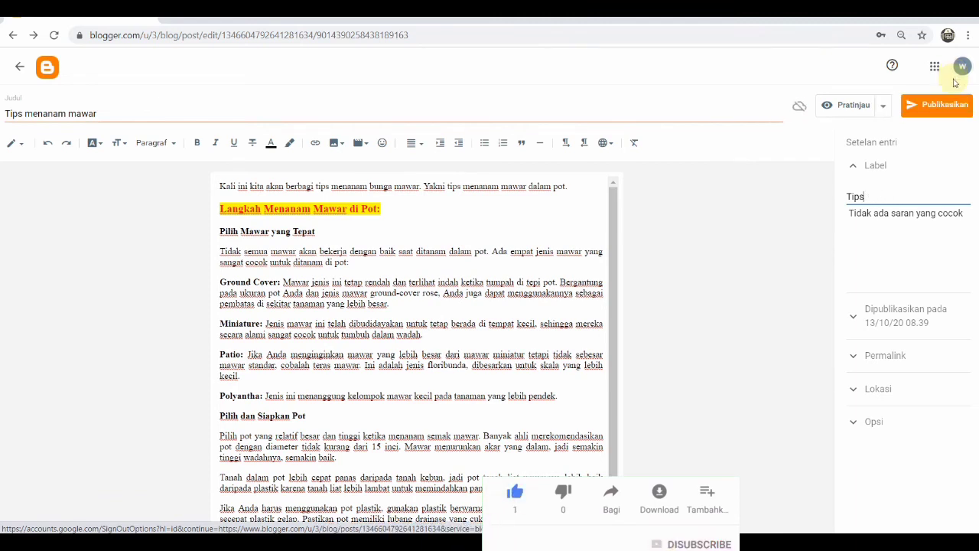
# Set the post's publish date to 8 Oct 2020
pyautogui.click(891, 315)
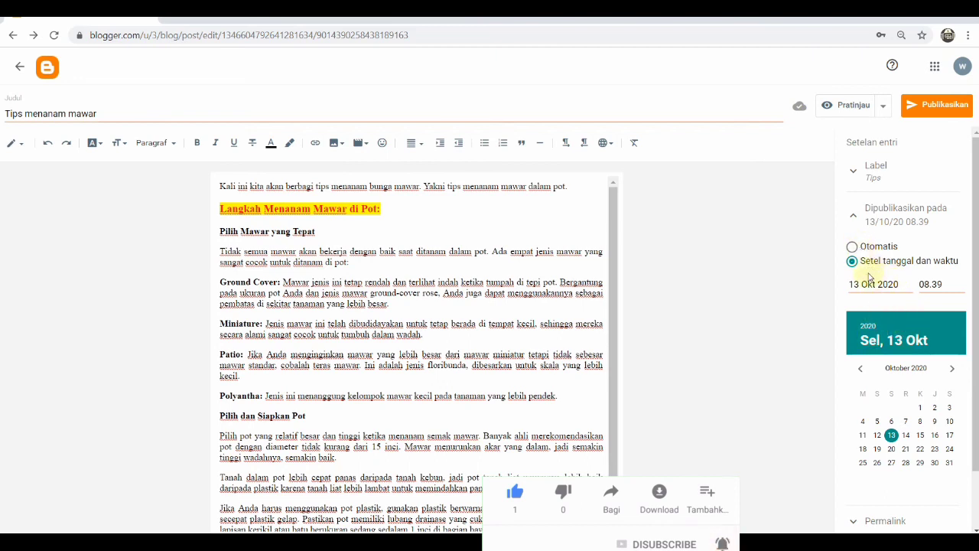
pyautogui.click(920, 423)
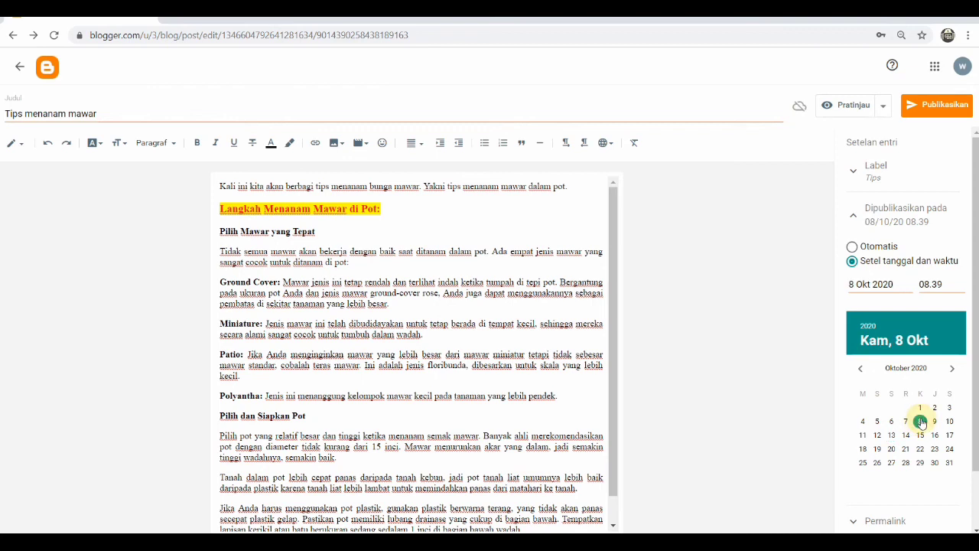
# Expand and review the Permalink, Location and Options post settings
pyautogui.scroll(-1, 864, 459)
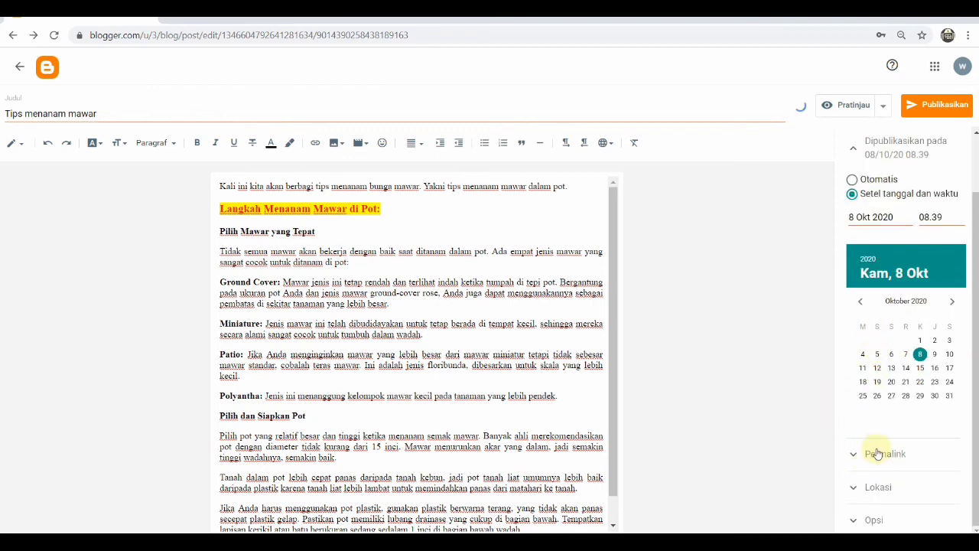
pyautogui.click(872, 452)
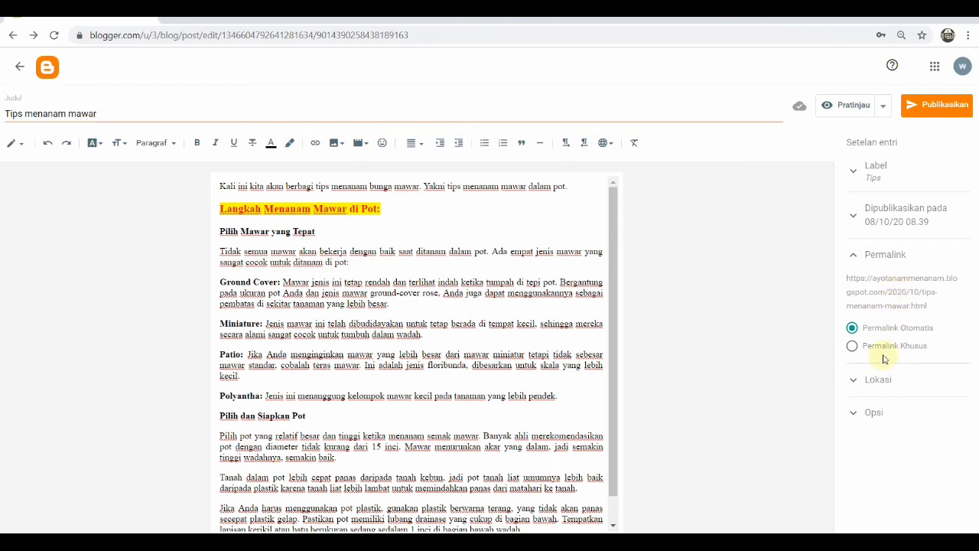
pyautogui.click(875, 381)
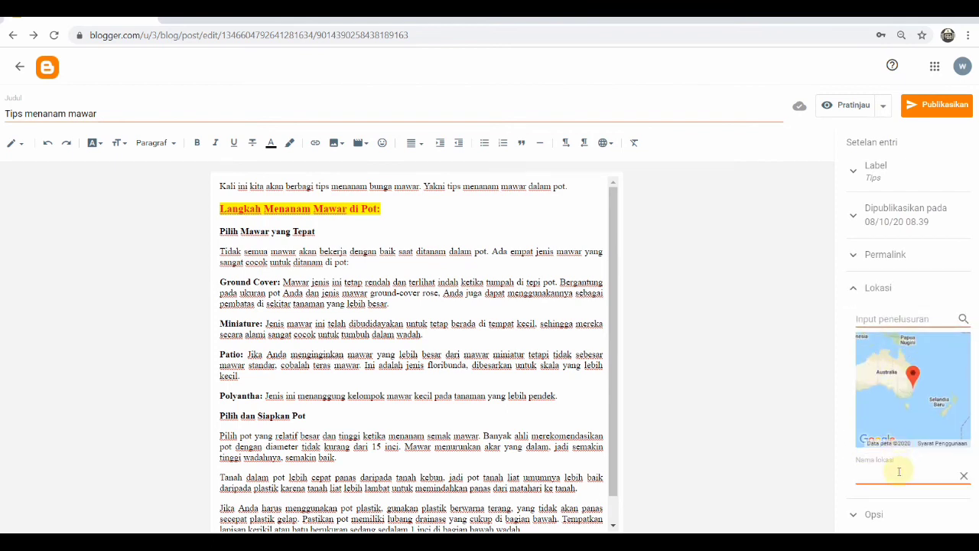
pyautogui.click(873, 513)
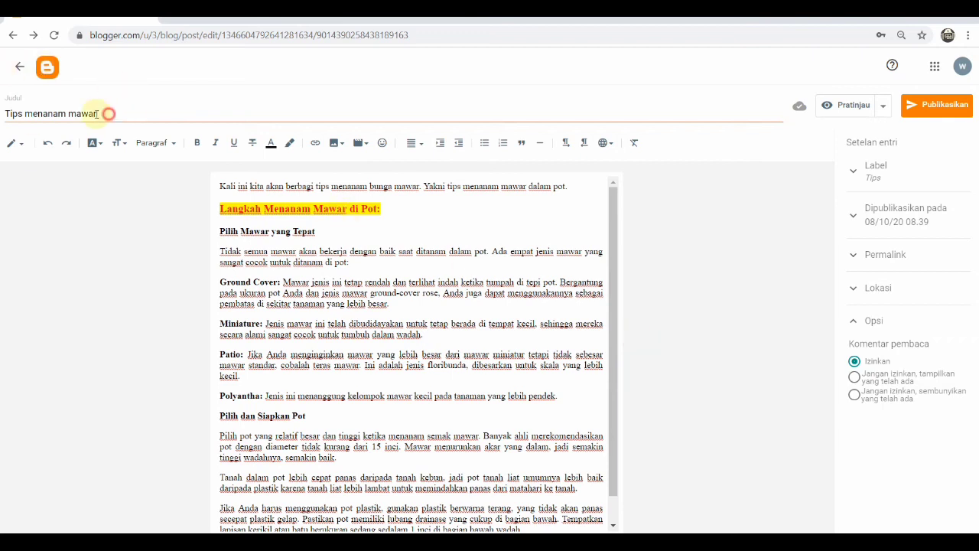
# Retitle the post as 'Tips Menanam Mawar'
pyautogui.moveTo(110, 112); pyautogui.dragTo(26, 111)
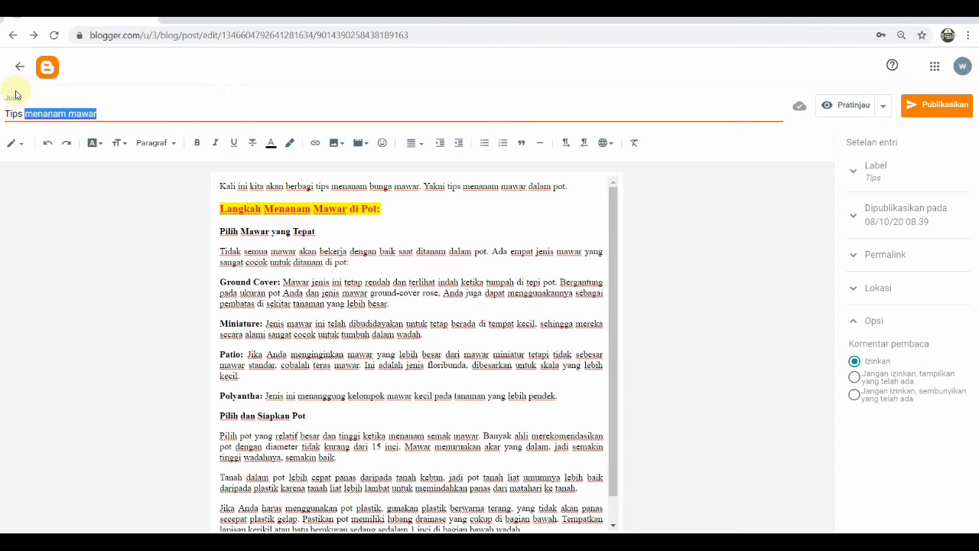
pyautogui.write('Mena')
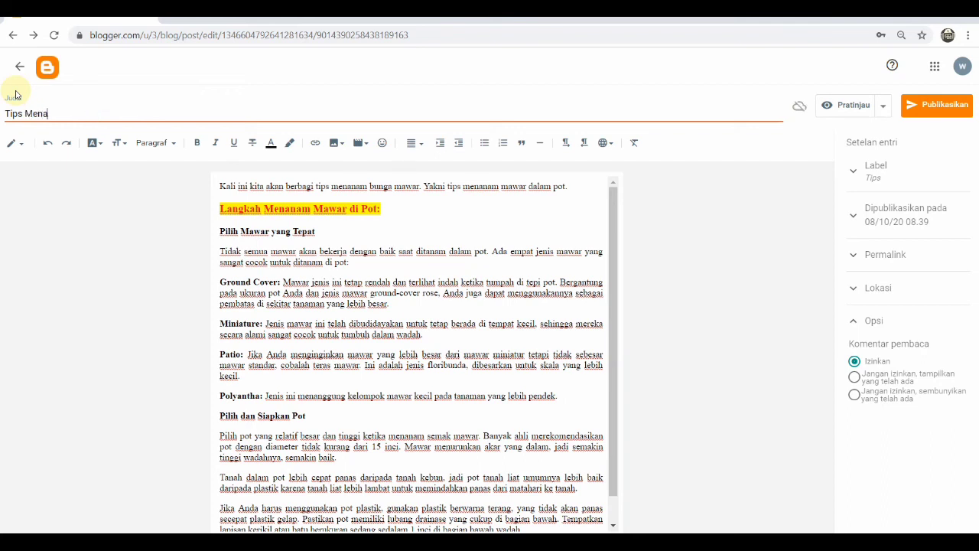
pyautogui.write('nam Mawar')
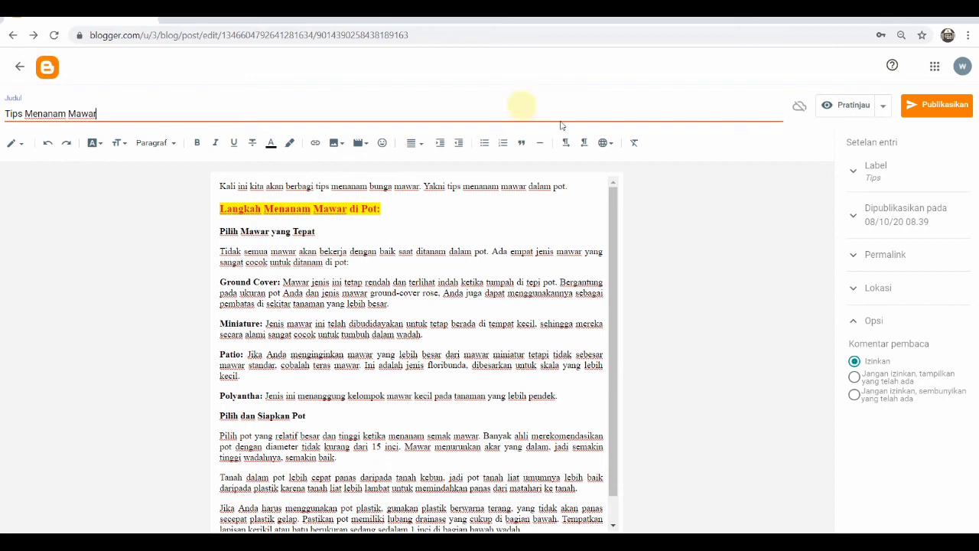
# Preview the post and return to the post list
pyautogui.click(855, 105)
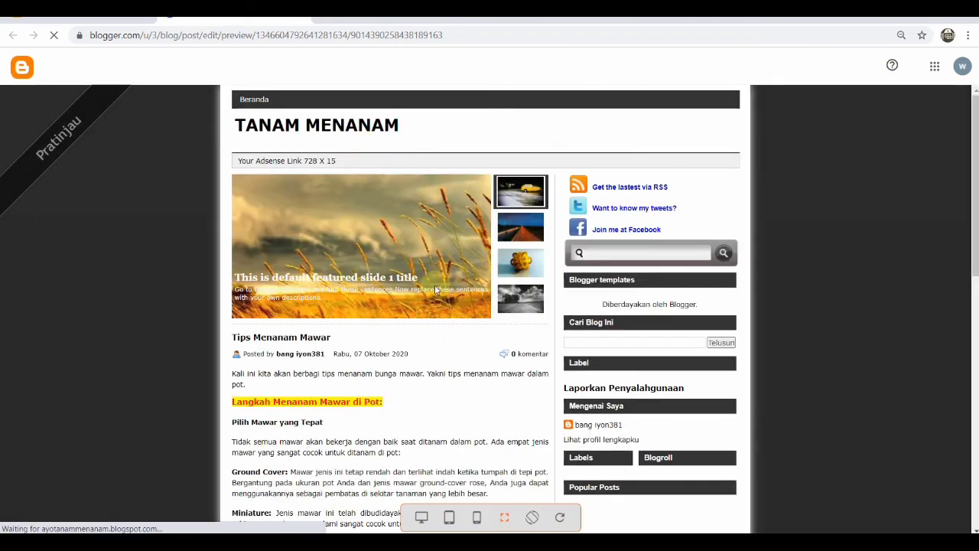
pyautogui.scroll(-1, 452, 260)
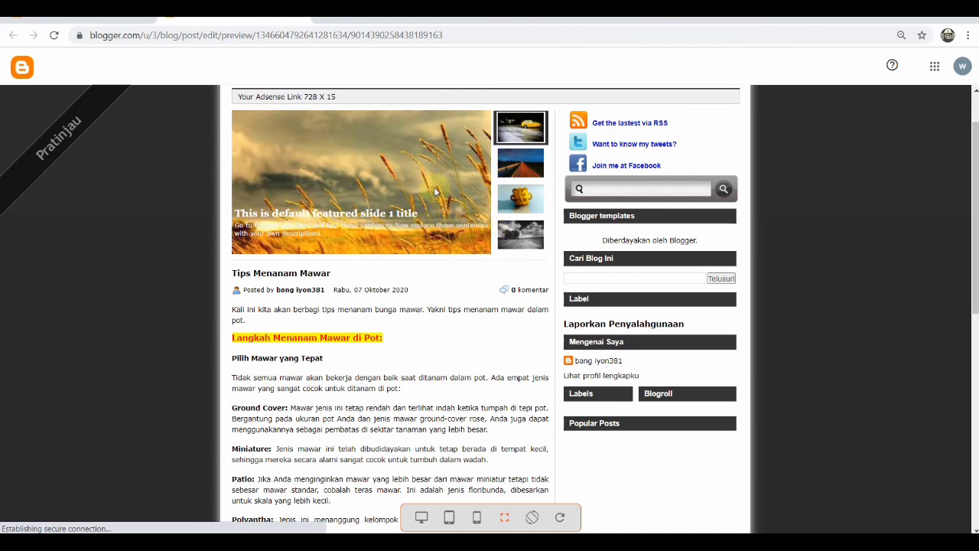
pyautogui.click(128, 23)
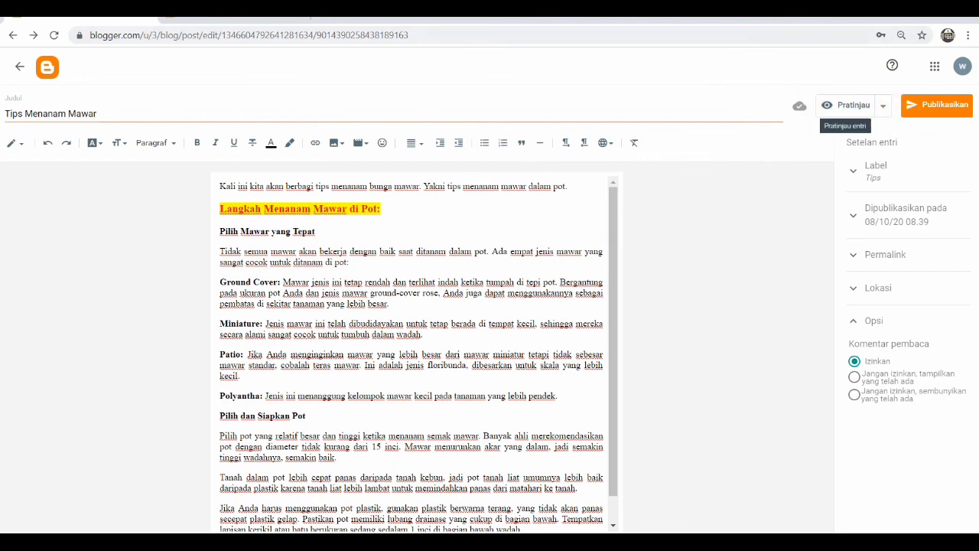
pyautogui.click(850, 105)
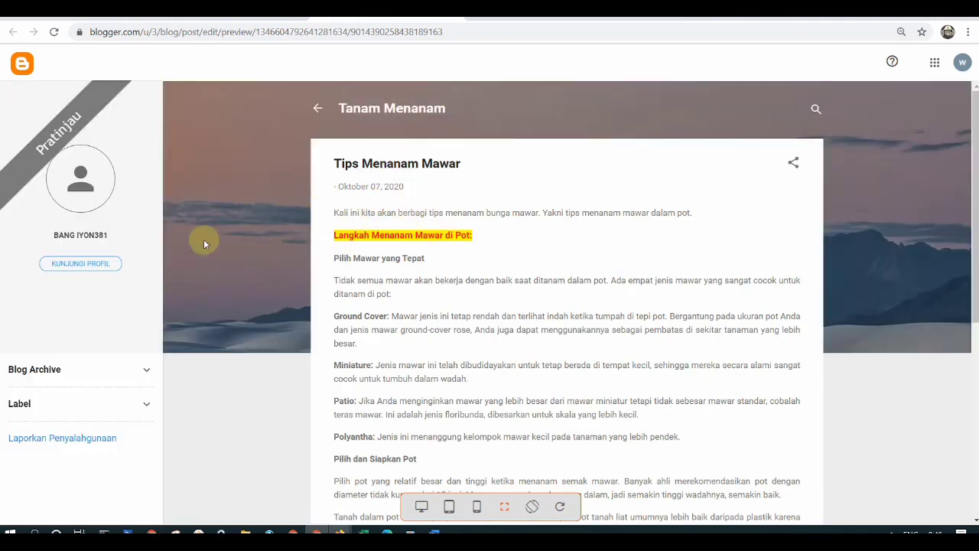
pyautogui.scroll(-5, 218, 367)
pyautogui.scroll(5, 234, 386)
pyautogui.click(23, 68)
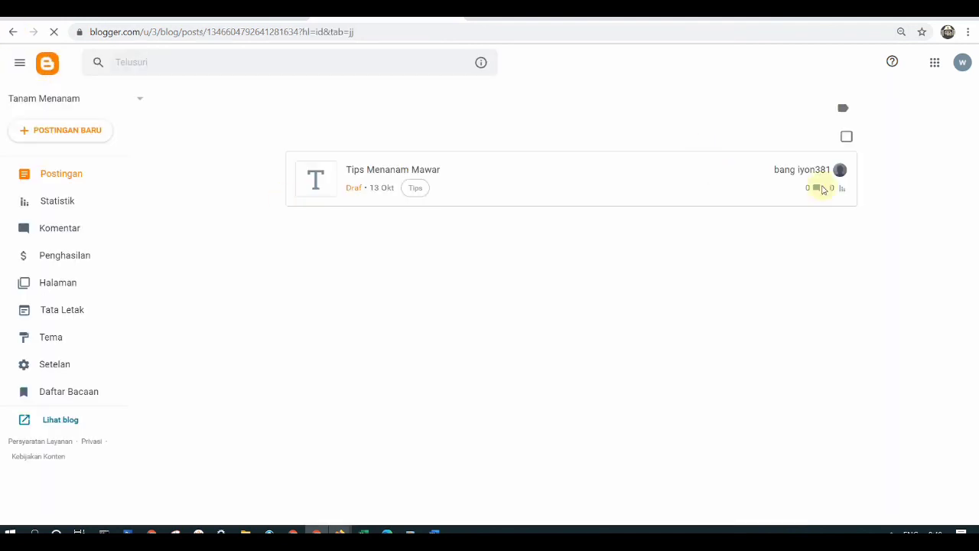
# Reopen the draft and publish it, confirming the publish dialog
pyautogui.click(614, 187)
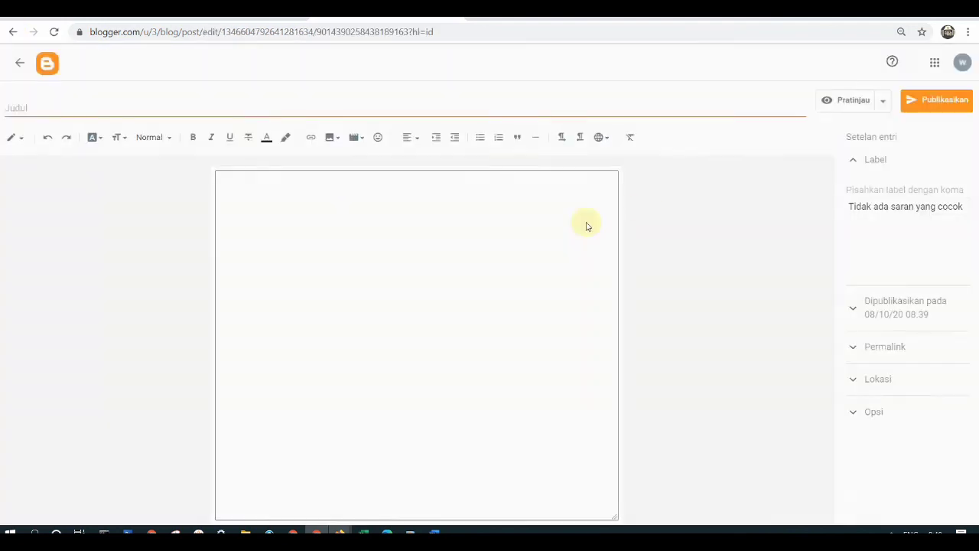
pyautogui.click(938, 106)
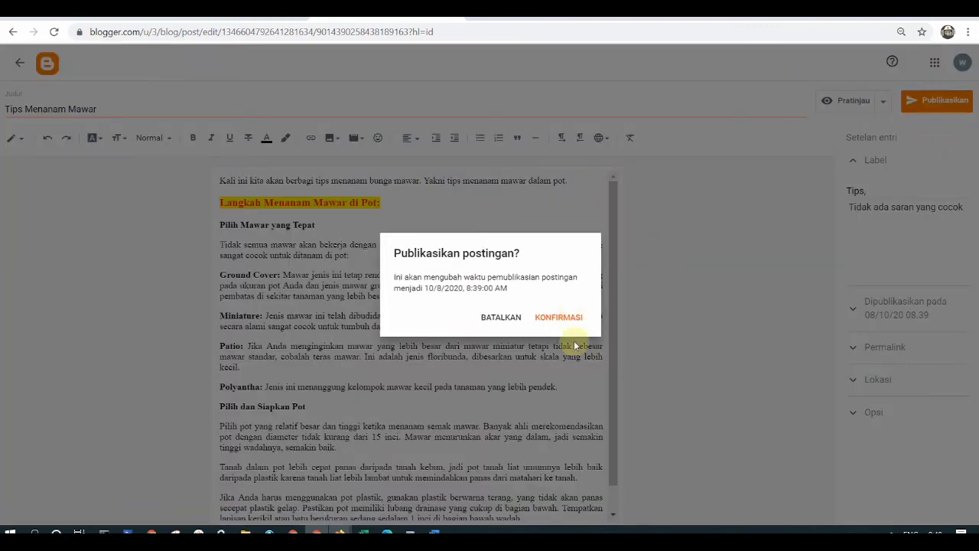
pyautogui.click(557, 318)
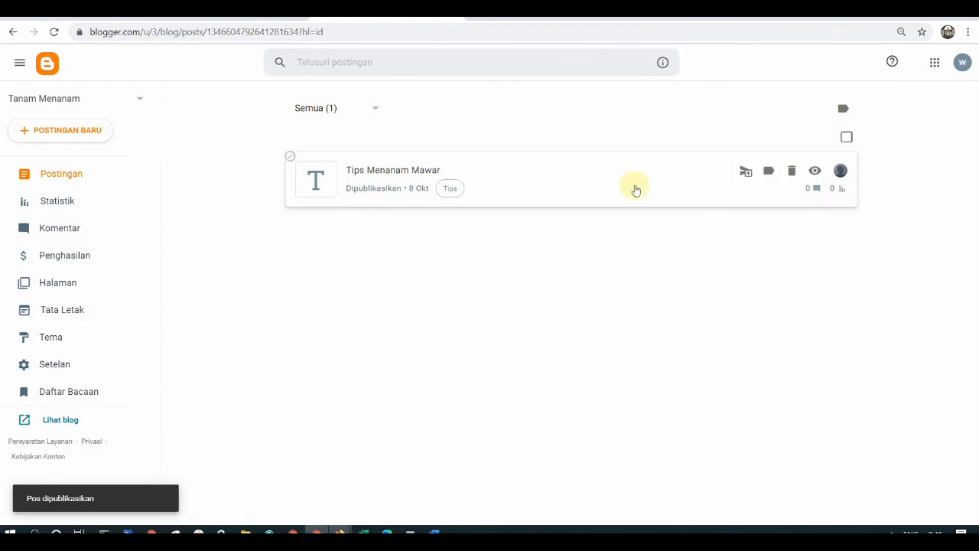
# Open the live blog to view the published post and reload the page
pyautogui.click(60, 419)
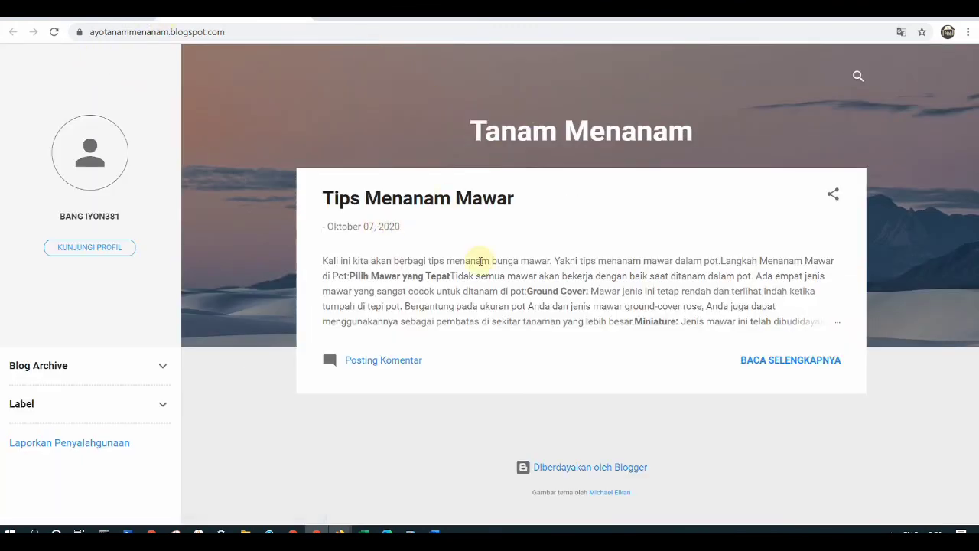
pyautogui.click(54, 32)
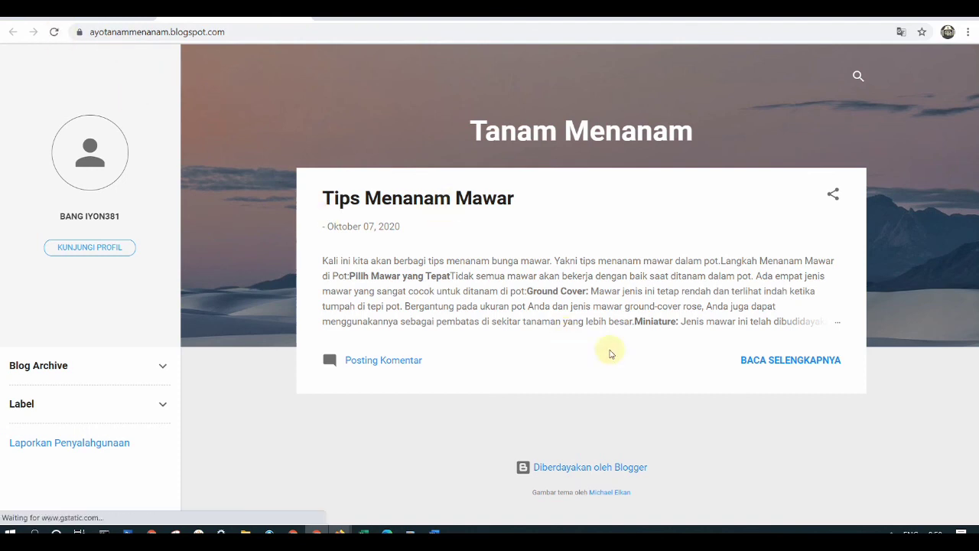